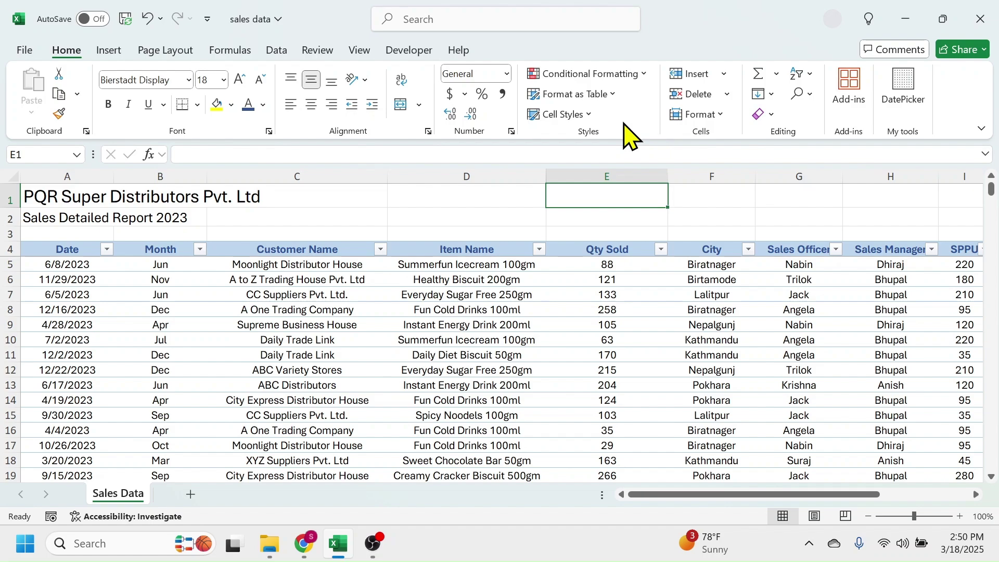
Scroll the Sales Data sheet to its final records, rows 2986 to 2999.
drag(992, 200, 996, 503)
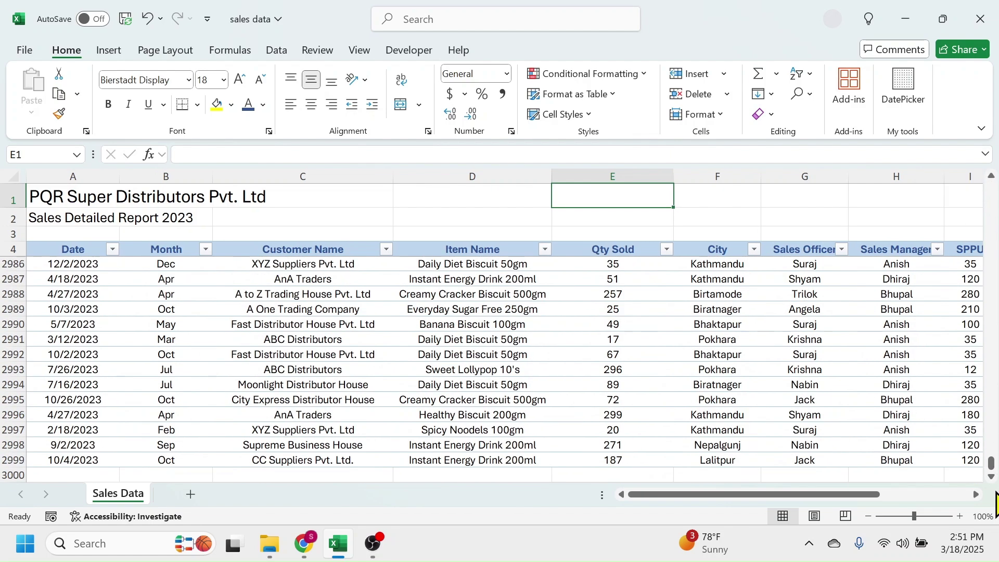
drag(788, 496, 726, 505)
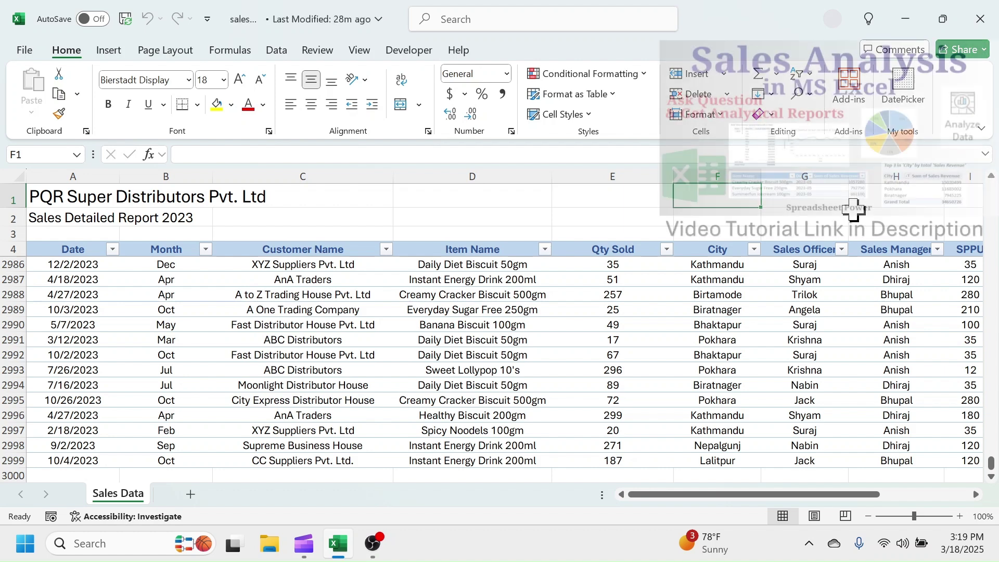
click(484, 38)
text(a)
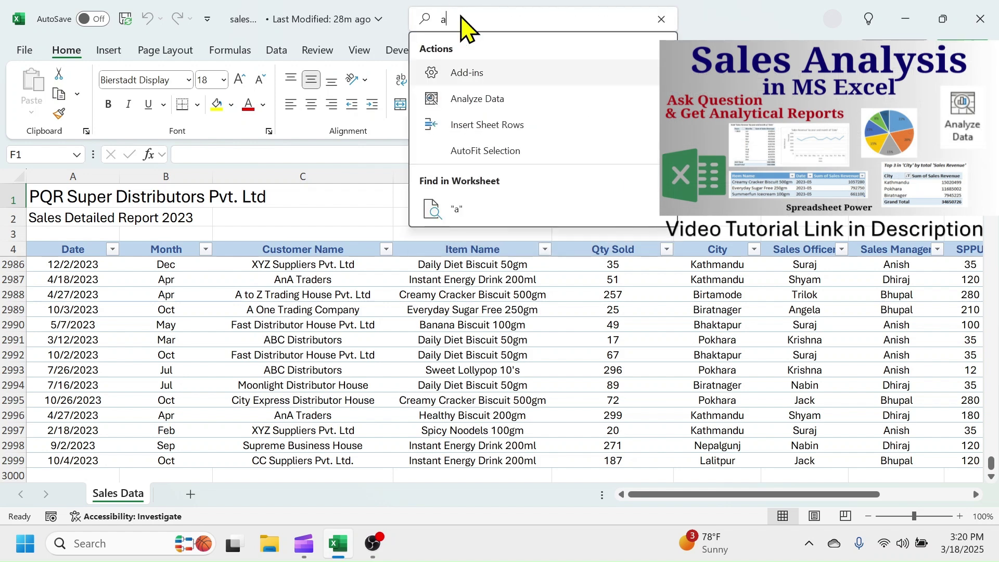
text(nal)
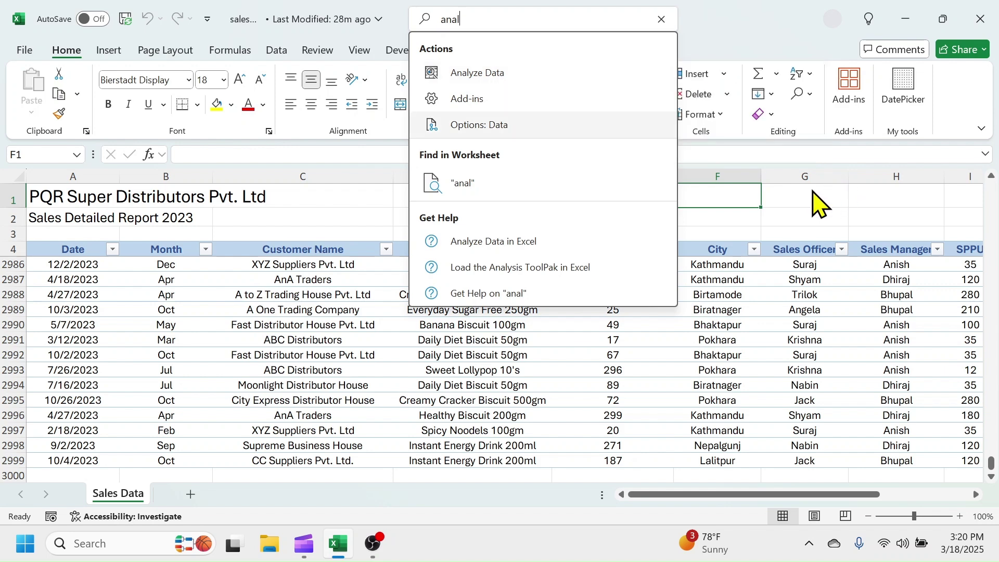
key(Escape)
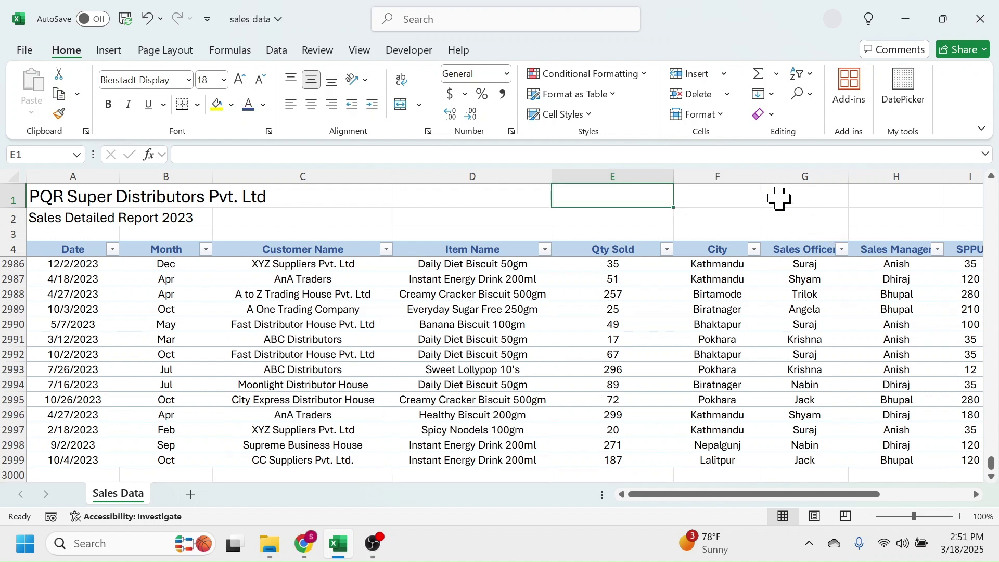
Close Excel, saving changes to the sales data workbook.
click(990, 23)
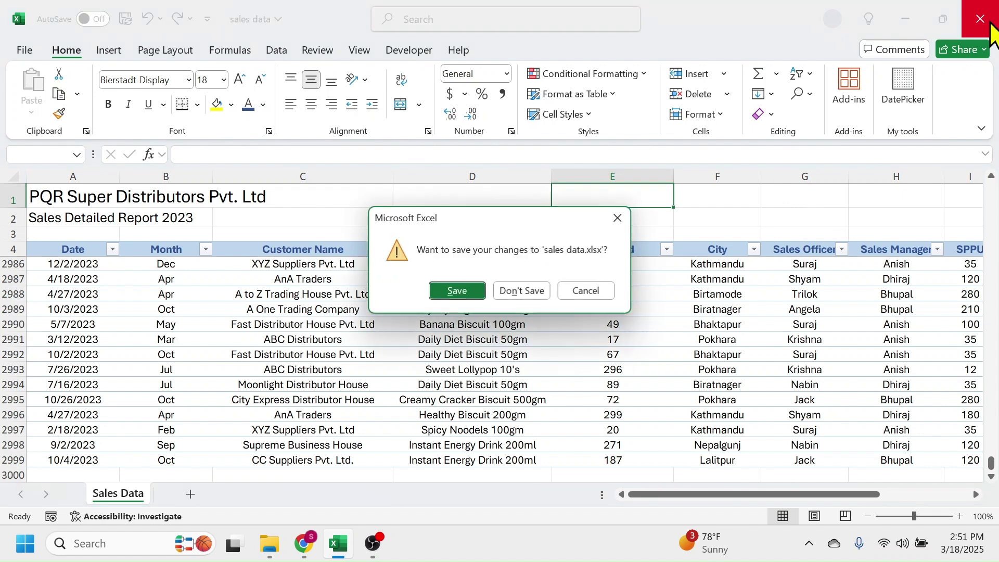
click(453, 290)
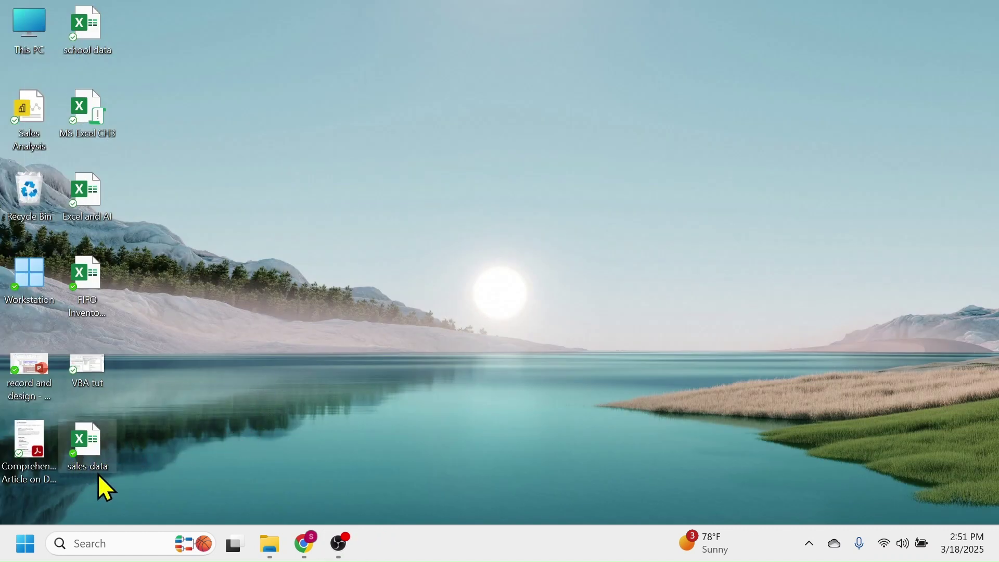
mouse_move(93, 461)
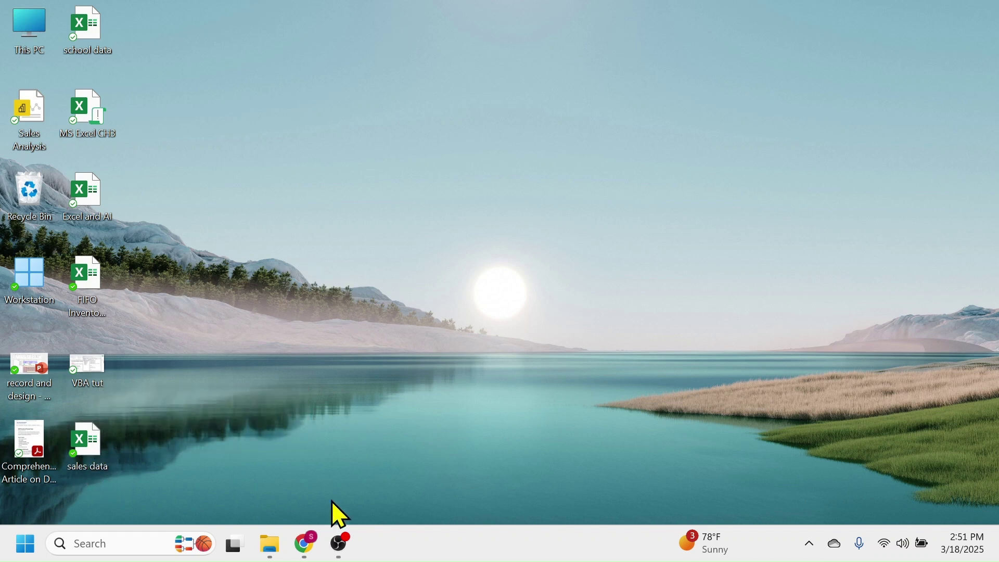
Open Grok in Chrome and send a request to analyze an Excel sheet for important insights.
click(305, 546)
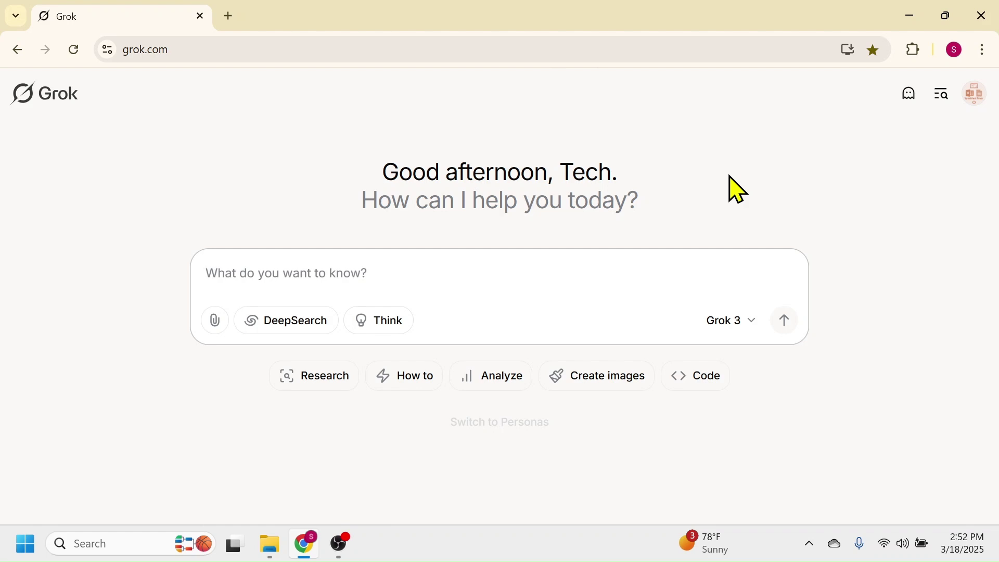
text(I have a)
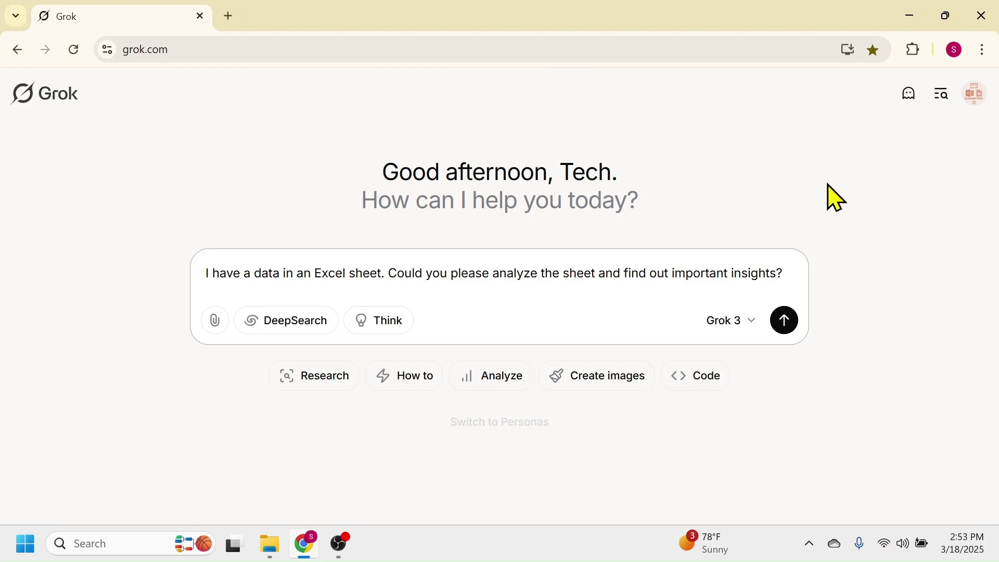
key(Return)
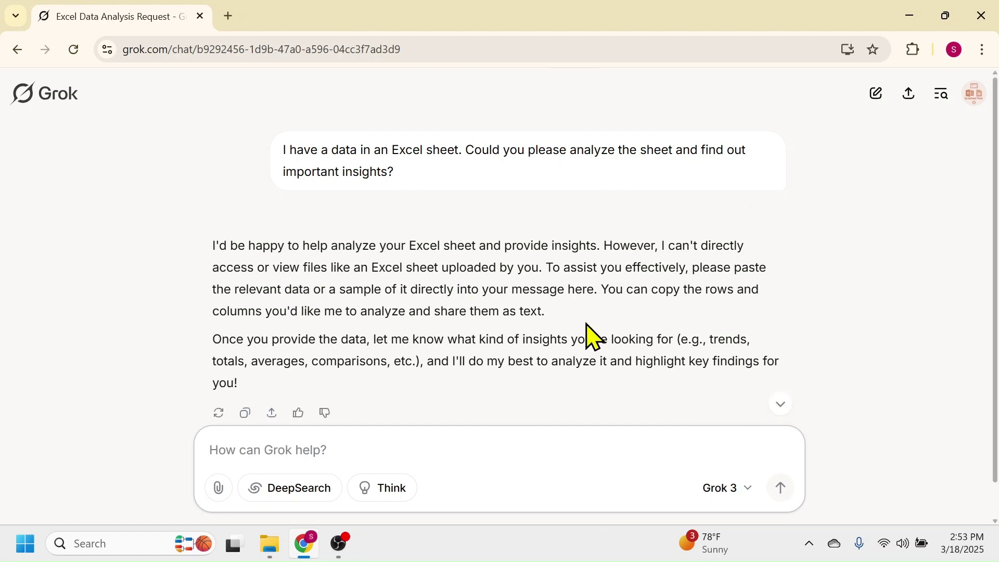
Attach sales data.xlsx from the Desktop and send it to Grok.
click(218, 489)
click(500, 297)
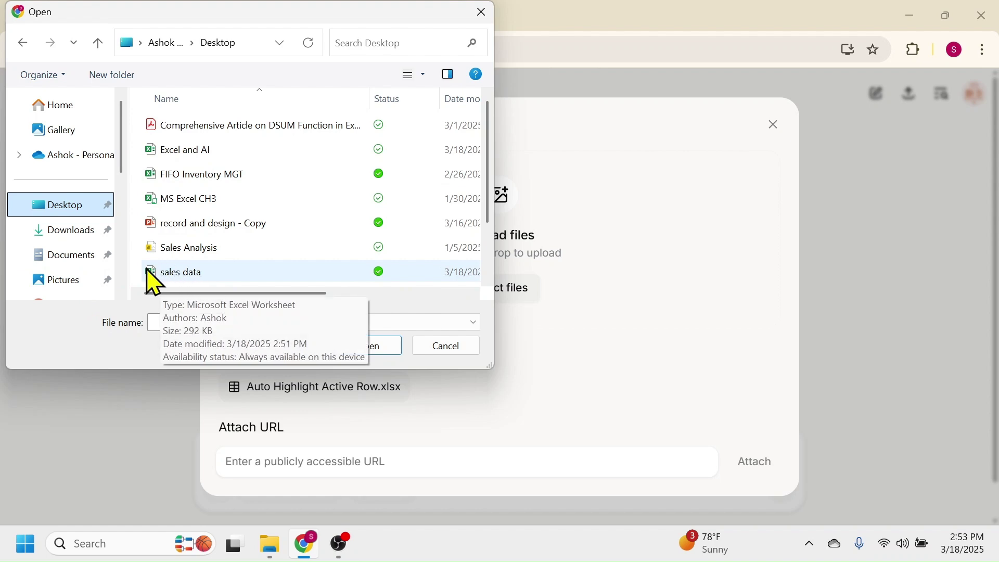
double_click(174, 274)
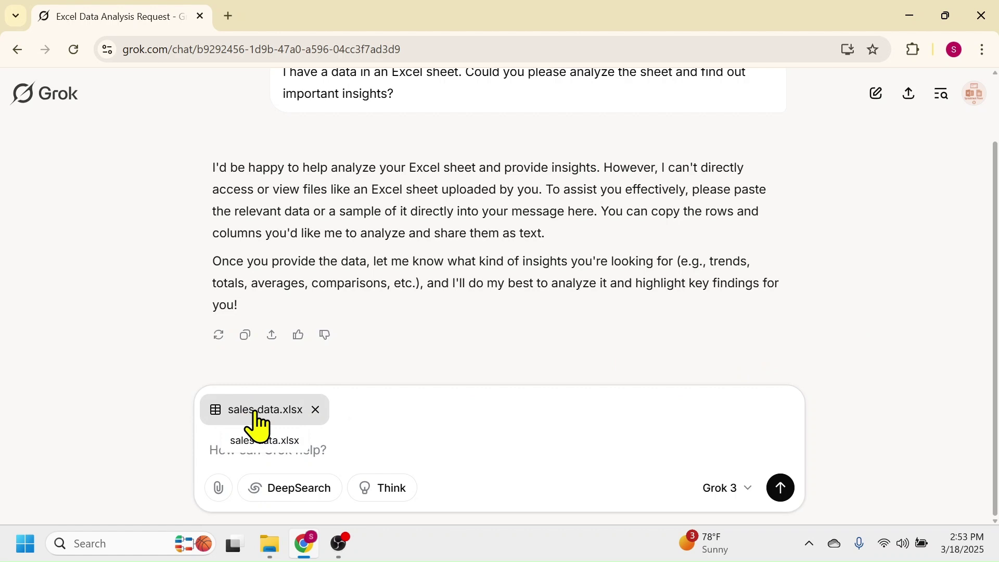
click(781, 489)
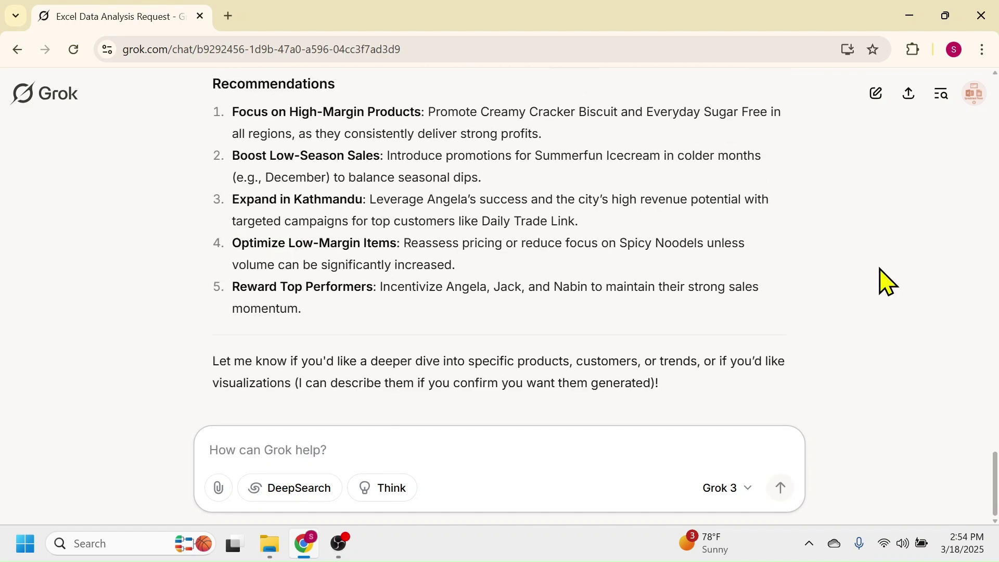
Review Key Insights: revenue 2,892,641, cost 2,296,289, profit 596,352, about 20.6% margin.
scroll(796, 292, up, 5)
scroll(780, 290, up, 20)
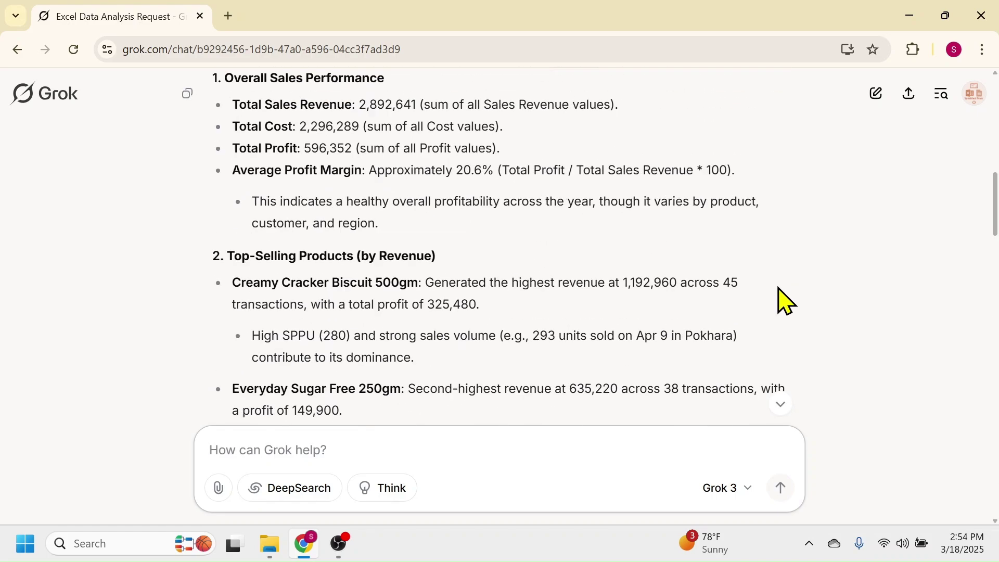
scroll(796, 314, down, 6)
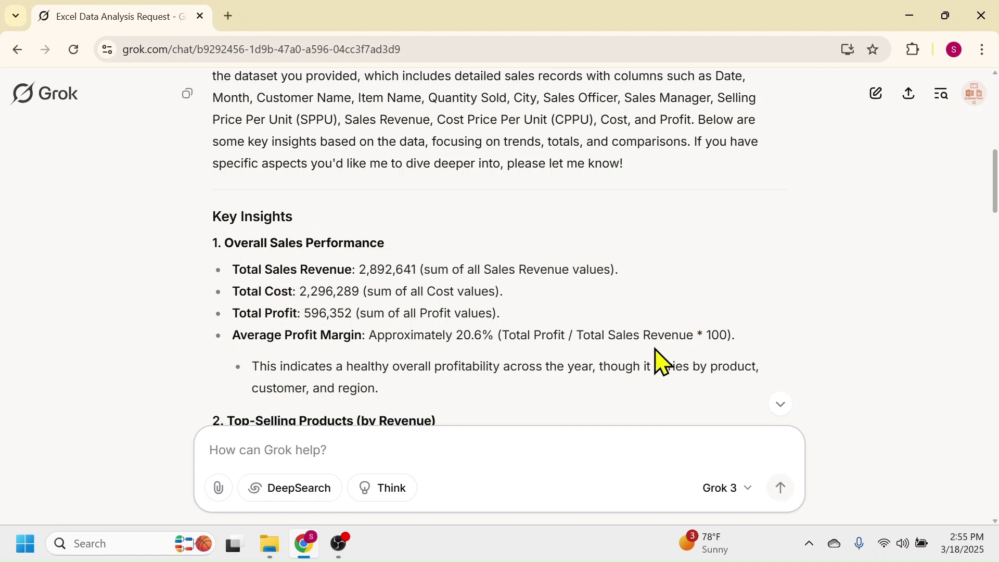
Scroll through Grok's analysis down to its five Recommendations, from high-margin products to rewarding top performers.
scroll(597, 319, down, 4)
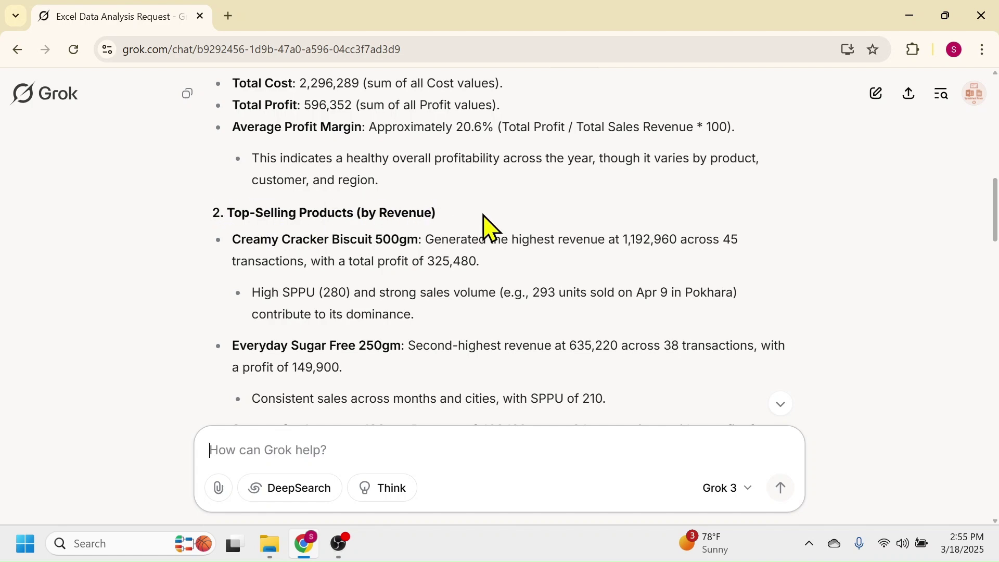
scroll(364, 267, down, 2)
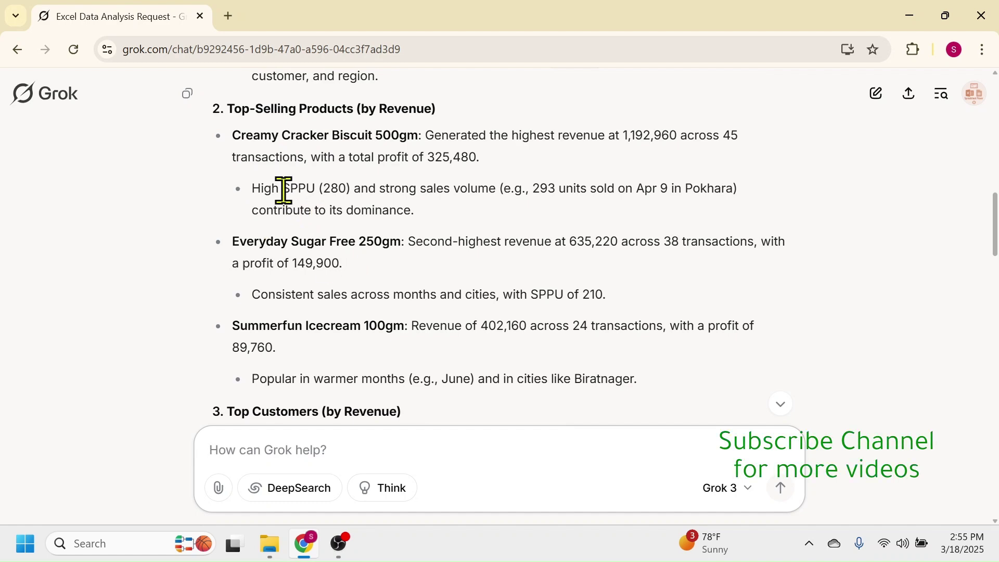
scroll(385, 262, down, 4)
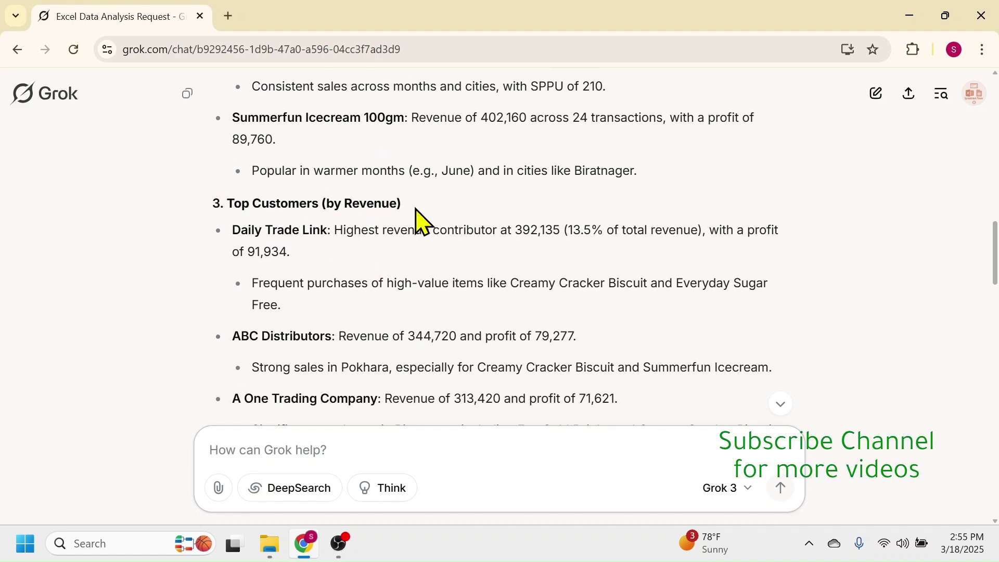
scroll(394, 299, down, 8)
scroll(399, 307, up, 2)
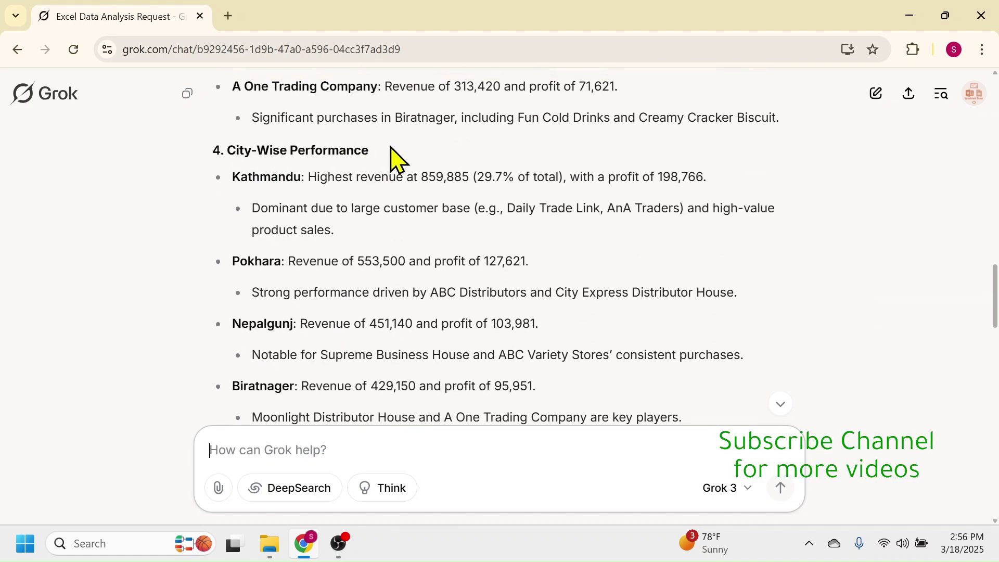
scroll(408, 291, down, 4)
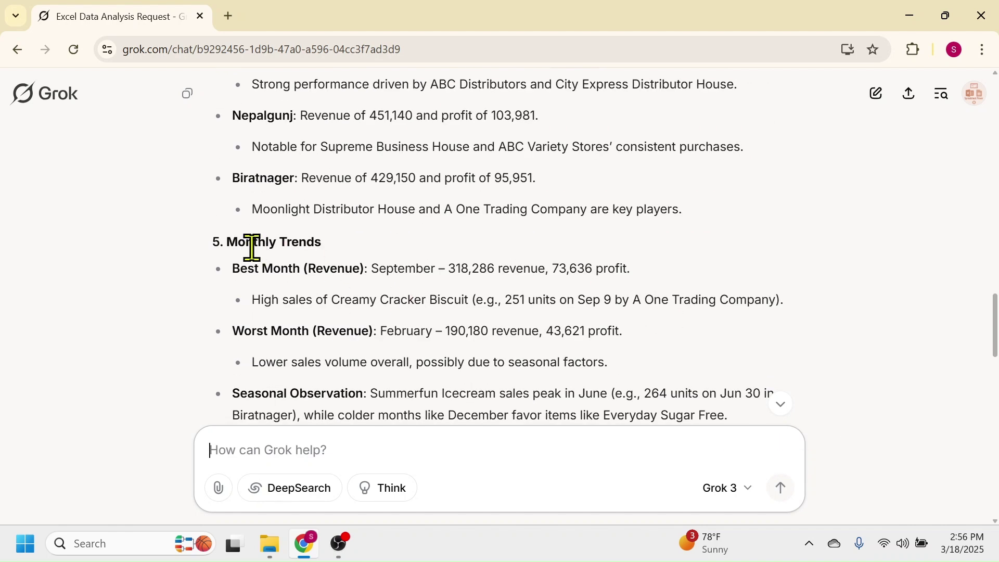
scroll(364, 267, down, 4)
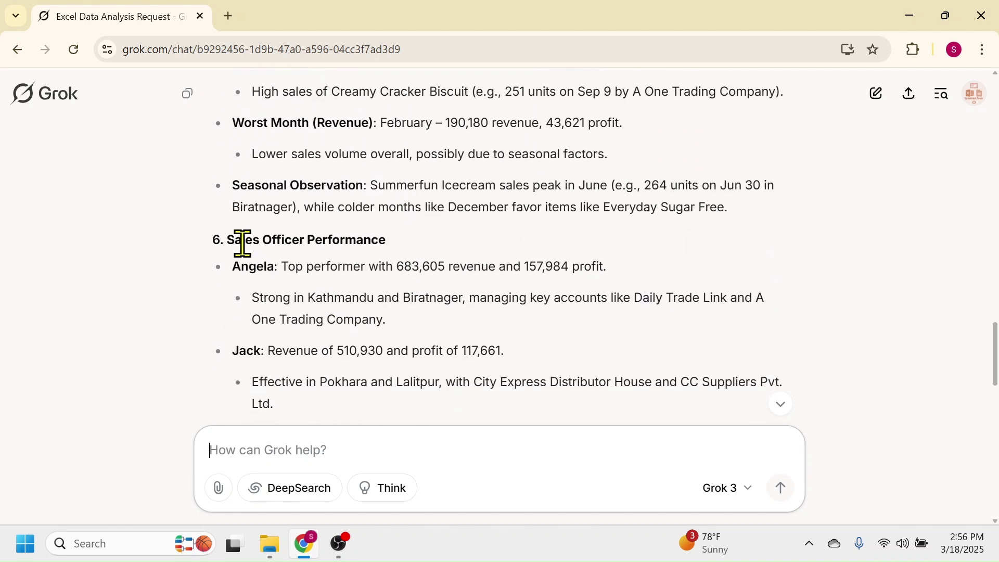
scroll(430, 249, down, 4)
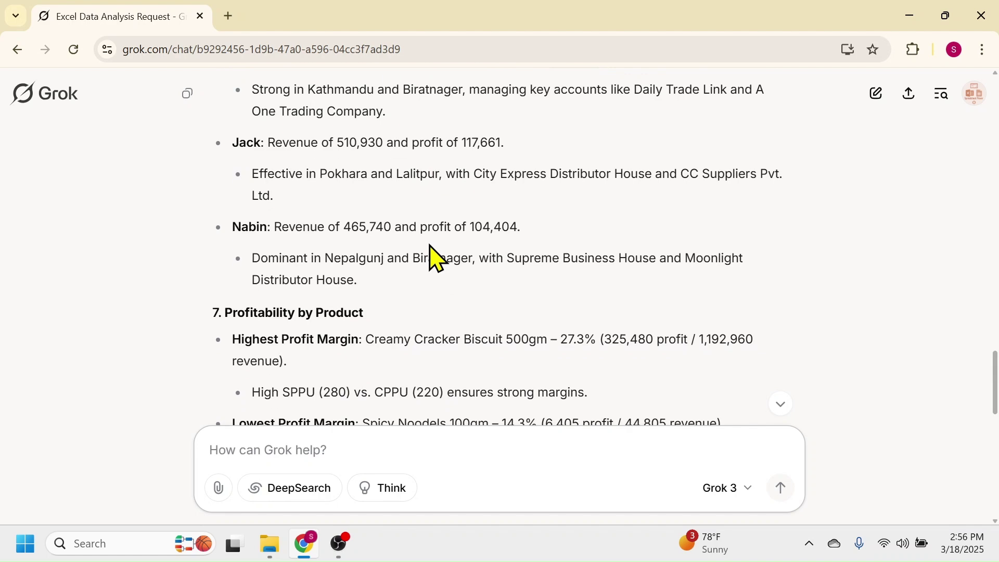
scroll(416, 327, down, 2)
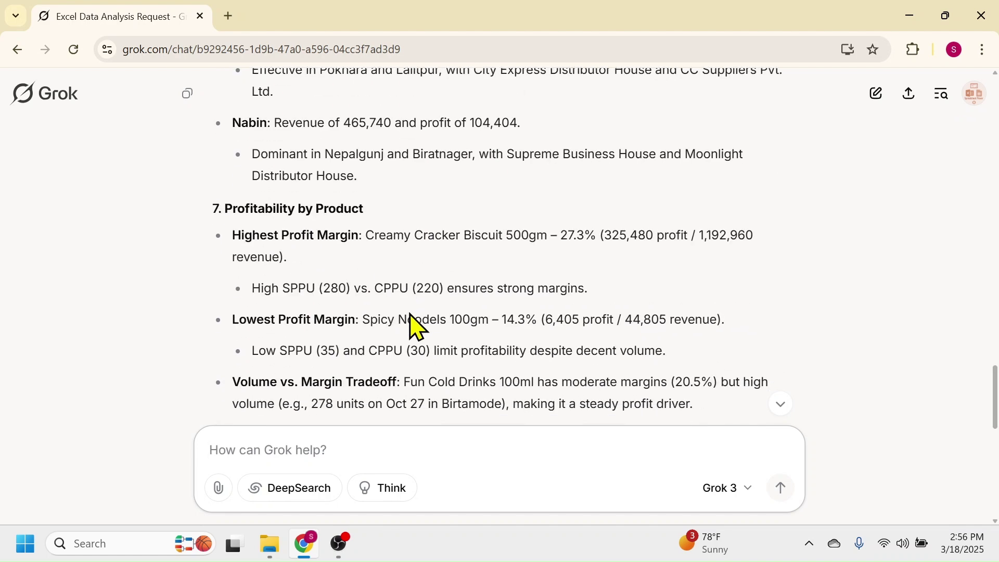
scroll(445, 289, down, 4)
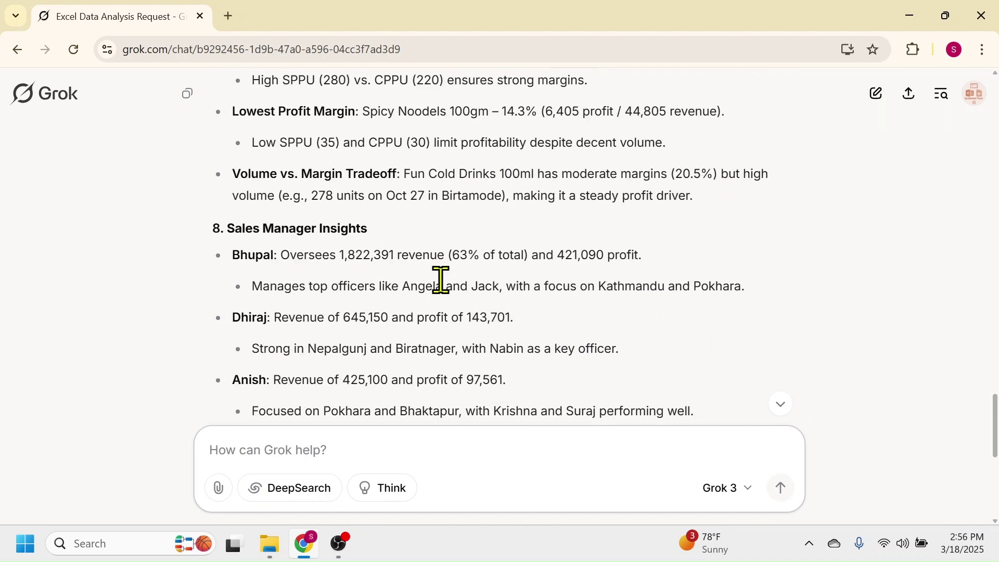
scroll(441, 280, down, 2)
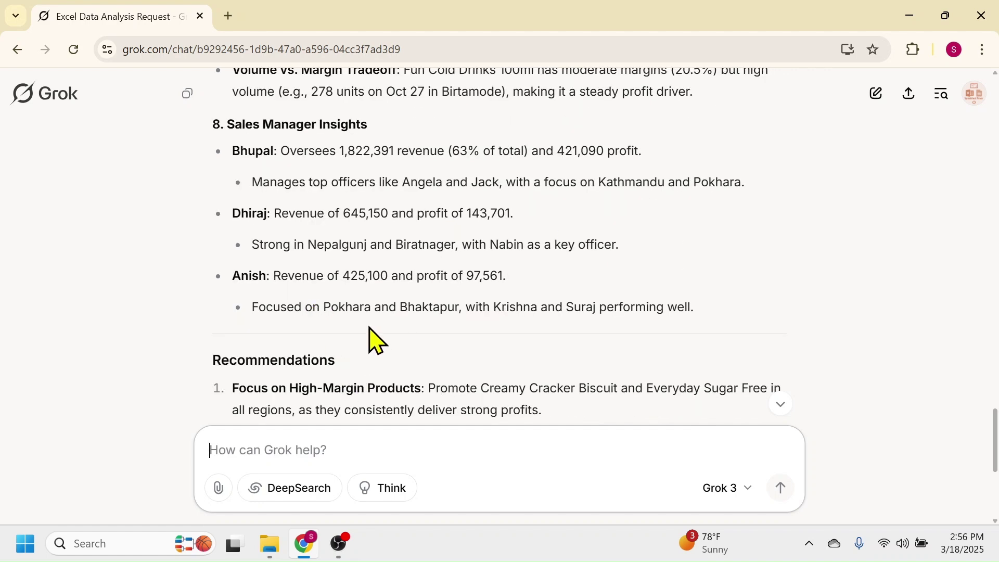
scroll(396, 332, down, 4)
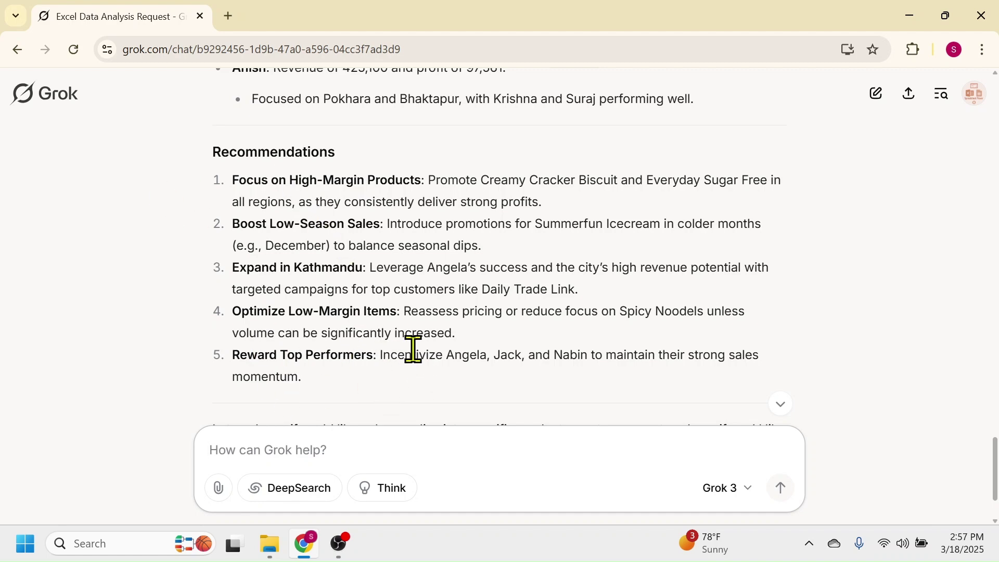
scroll(428, 347, down, 2)
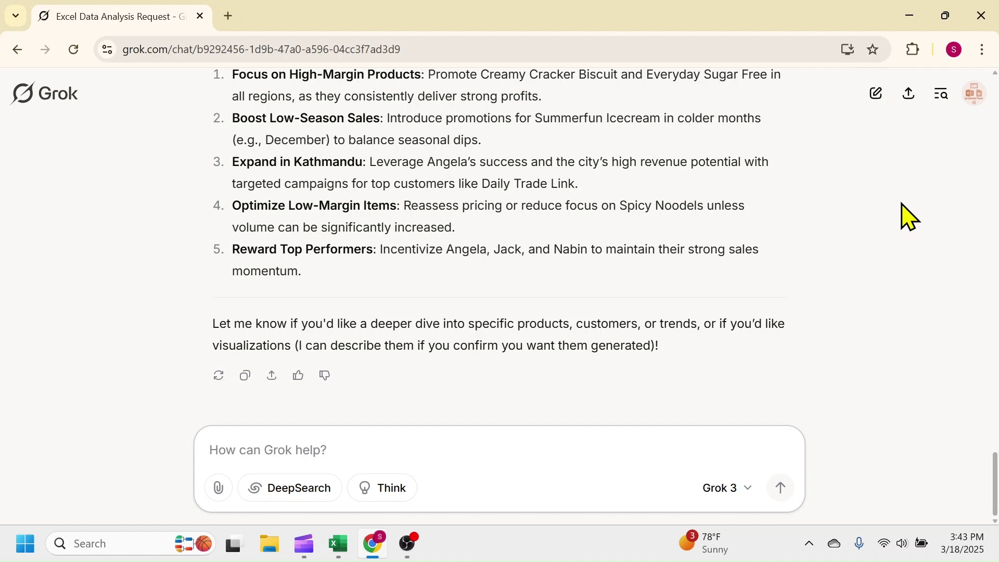